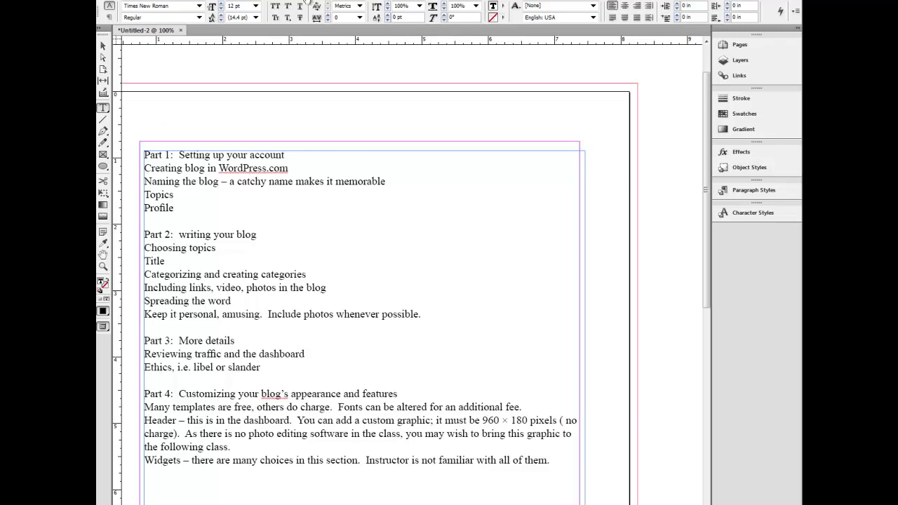
Step: Show the Swatches panel from the Window menu, then close it again
{"action": "key", "text": "alt+w"}
{"action": "mouse_move", "coordinate": [316, 18]}
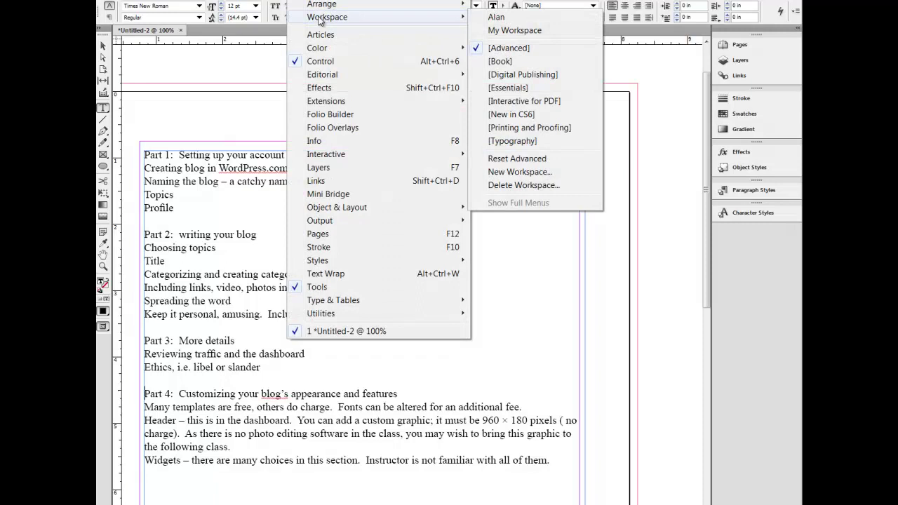
{"action": "left_click", "coordinate": [771, 114]}
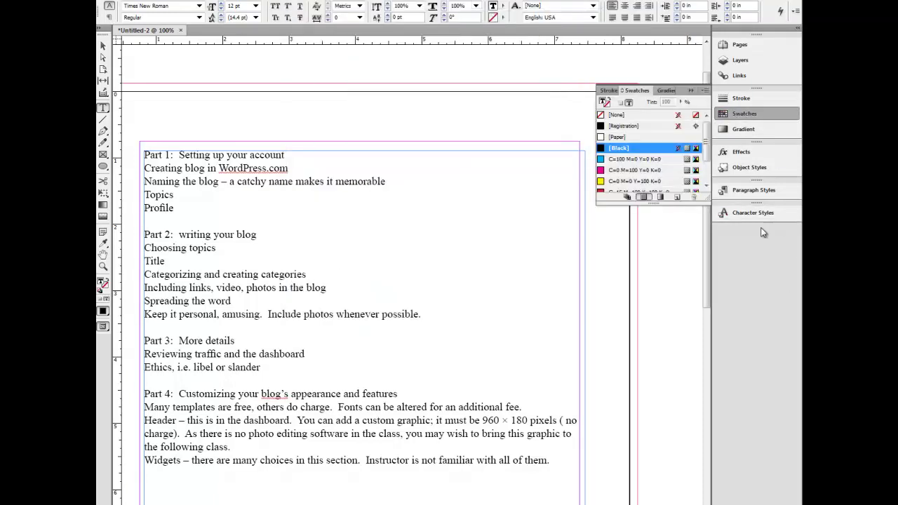
{"action": "left_click", "coordinate": [691, 92]}
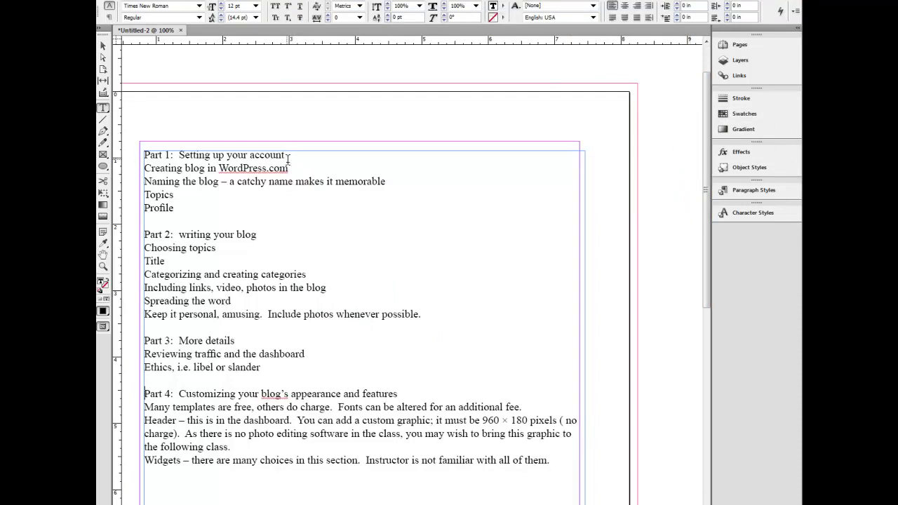
Step: Select the Part 1 heading line and set it to Arial Bold at 14 pt
{"action": "left_click_drag", "start_coordinate": [283, 154], "coordinate": [144, 146]}
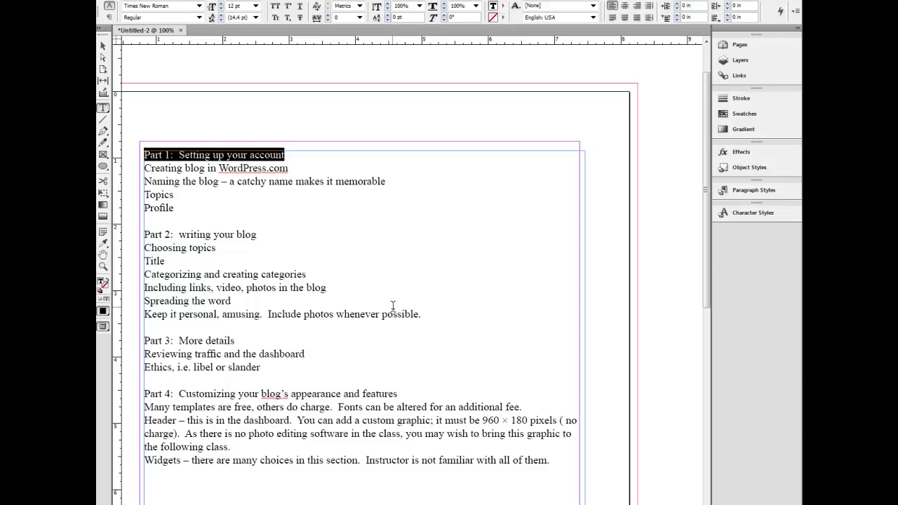
{"action": "left_click", "coordinate": [200, 6]}
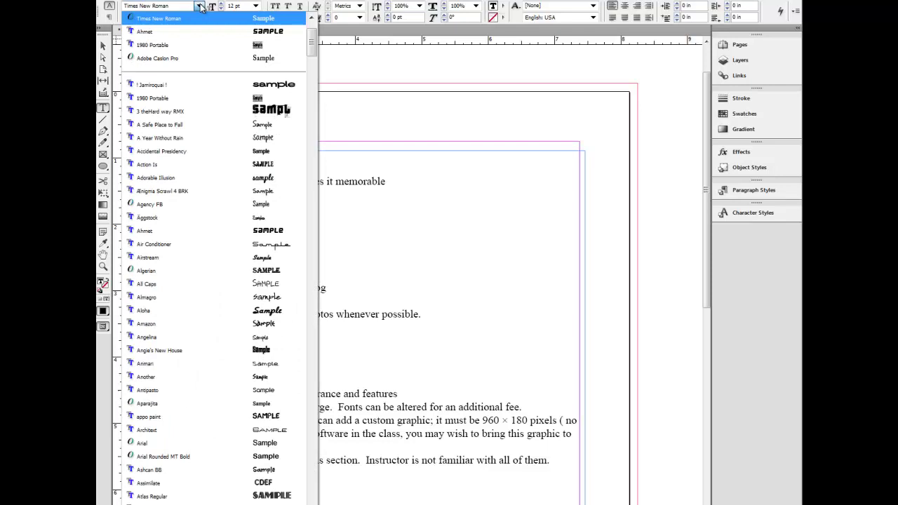
{"action": "type", "text": "ar"}
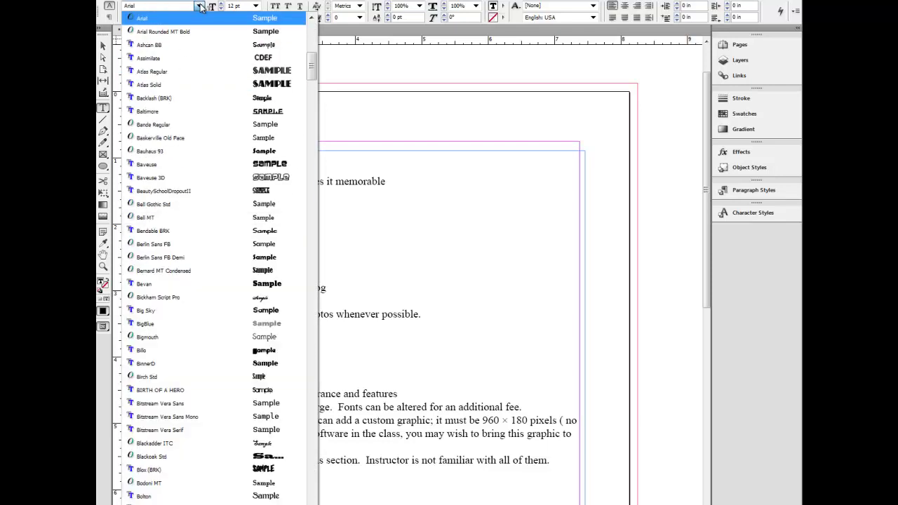
{"action": "key", "text": "Return"}
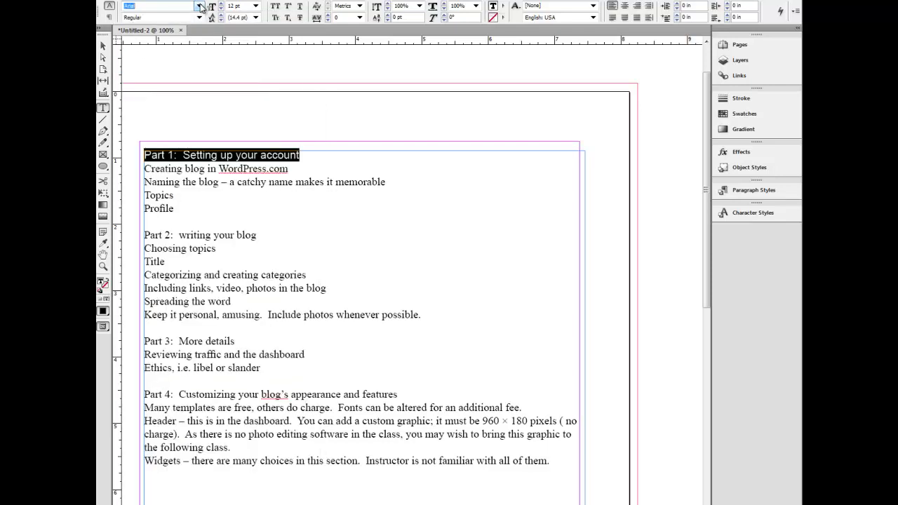
{"action": "left_click", "coordinate": [200, 17]}
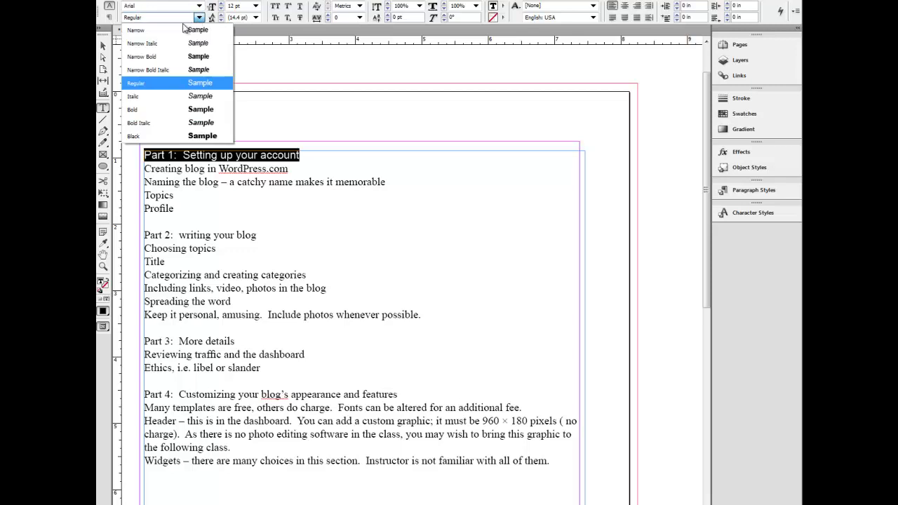
{"action": "left_click", "coordinate": [142, 110]}
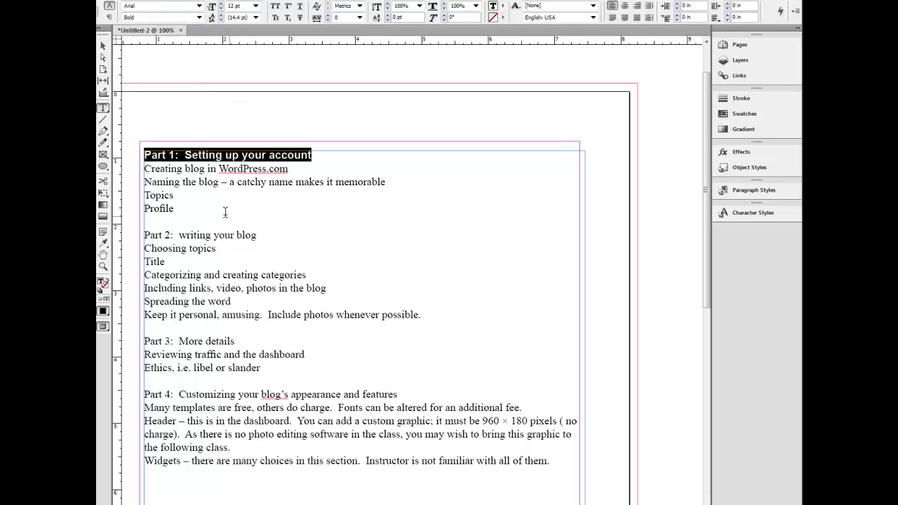
{"action": "left_click", "coordinate": [255, 6]}
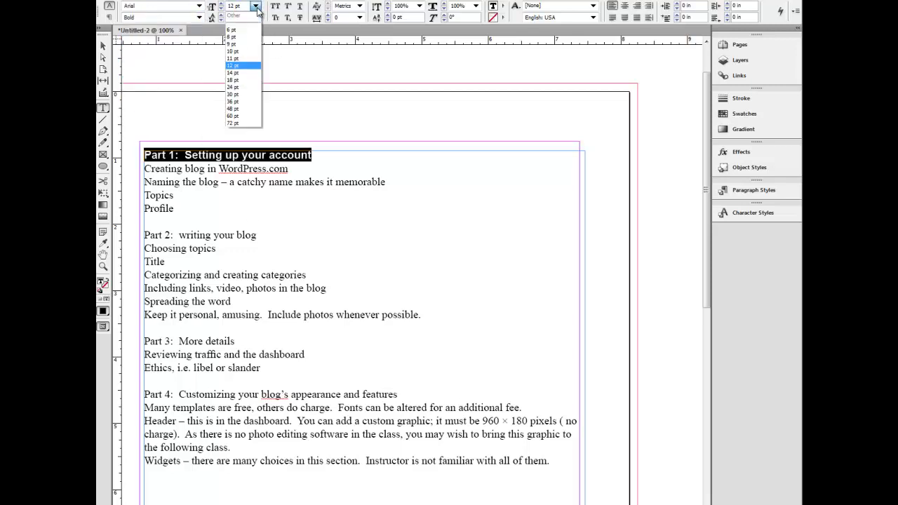
{"action": "left_click", "coordinate": [243, 73]}
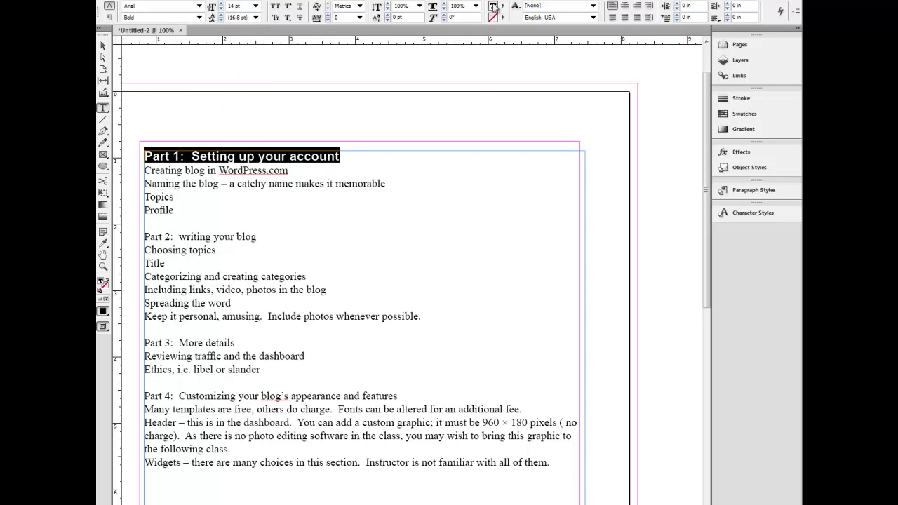
Step: Colour the Part 1 heading dark blue (R0 G37 B112) in the Color Picker
{"action": "double_click", "coordinate": [493, 7]}
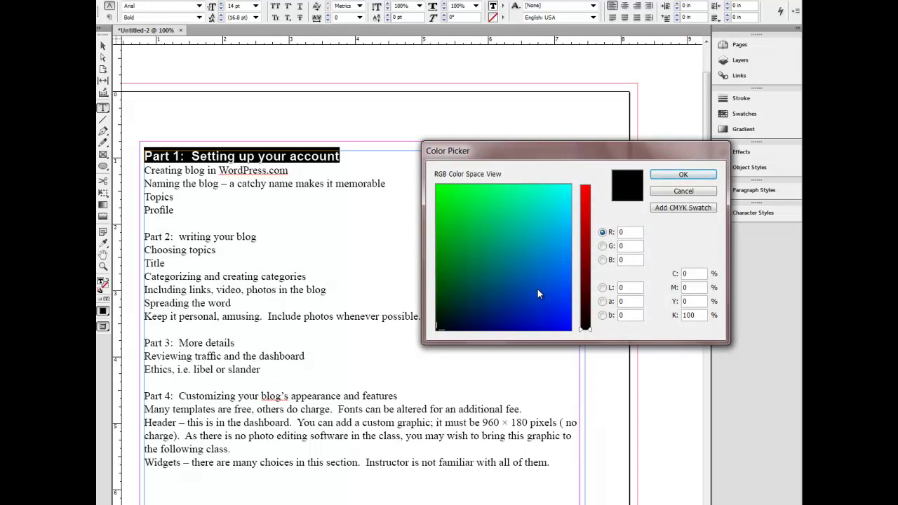
{"action": "left_click", "coordinate": [501, 309]}
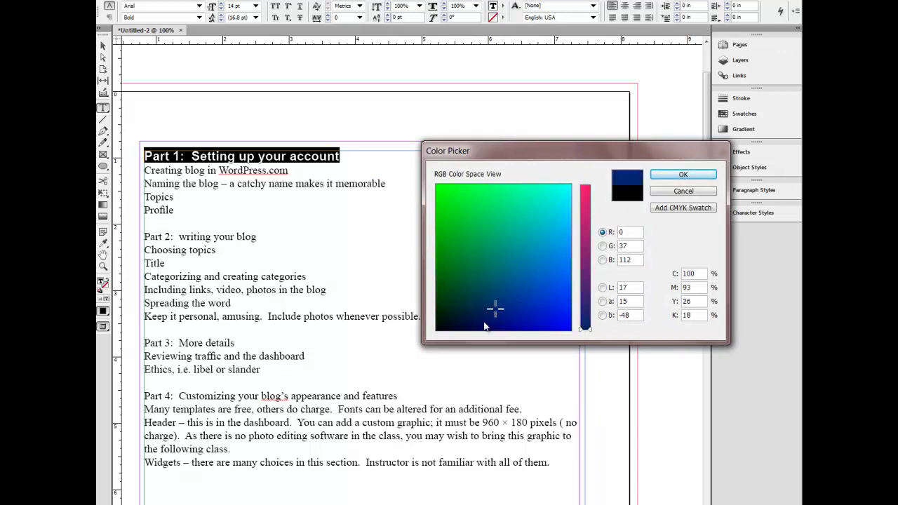
{"action": "left_click", "coordinate": [676, 176]}
{"action": "left_click", "coordinate": [318, 157]}
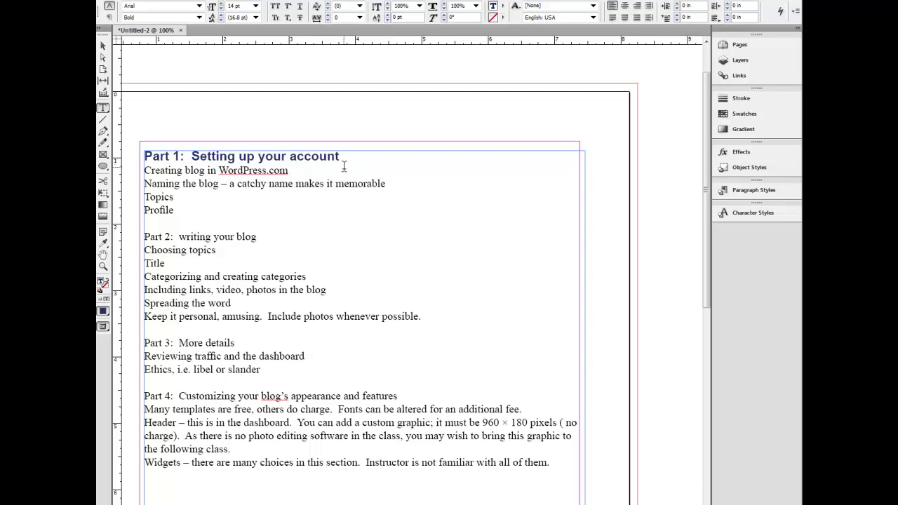
Step: Create a 'Caption' character style from the heading with shortcut Ctrl+Num 3
{"action": "left_click", "coordinate": [760, 214]}
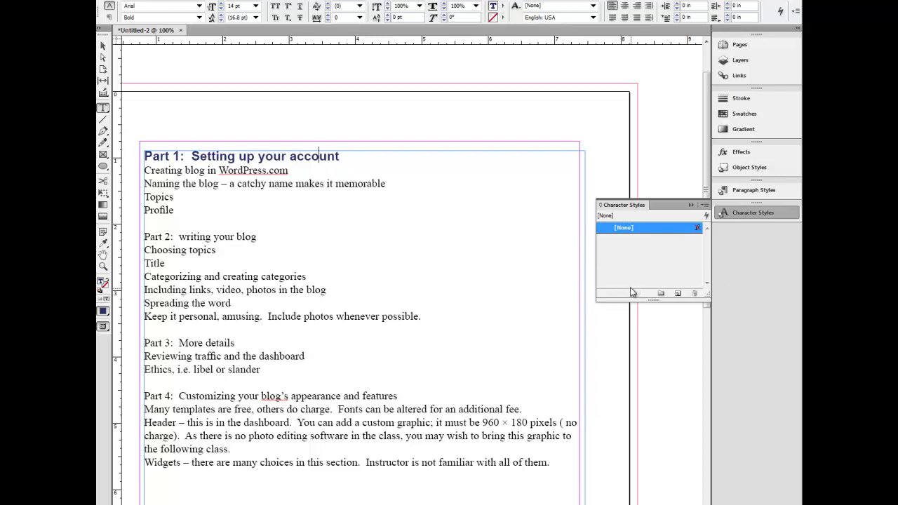
{"action": "left_click", "coordinate": [678, 295], "text": "alt"}
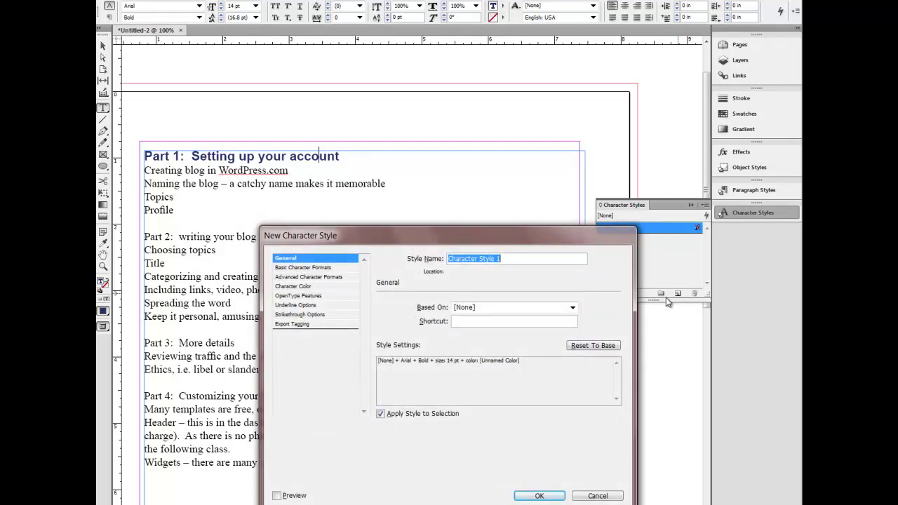
{"action": "type", "text": "Caption"}
{"action": "key", "text": "ctrl+KP_3"}
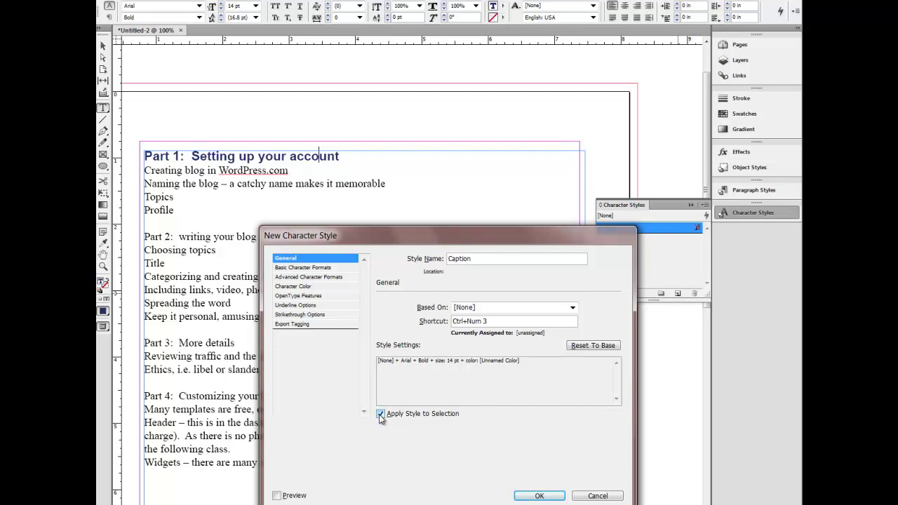
{"action": "left_click", "coordinate": [538, 495]}
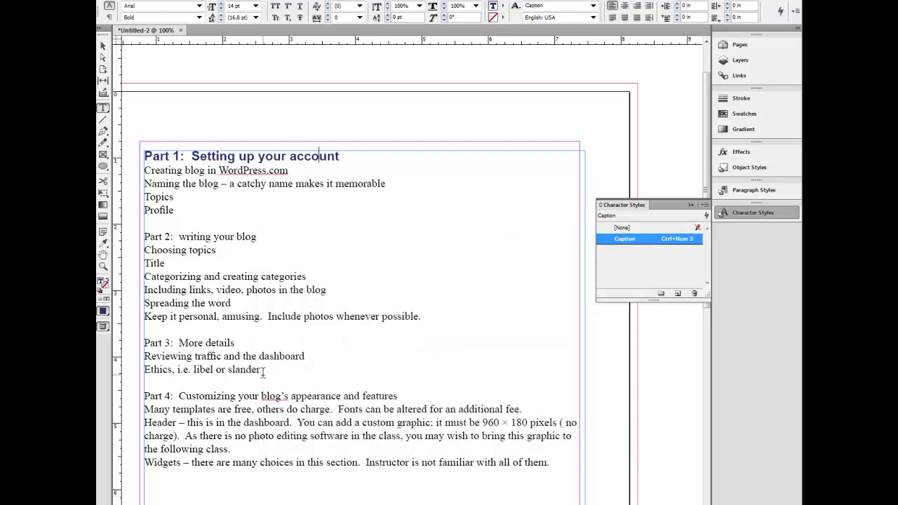
Step: Apply the Caption style with Ctrl+Num 3 to the Part 2, Part 3 and Part 4 headings
{"action": "left_click_drag", "start_coordinate": [258, 237], "coordinate": [117, 234]}
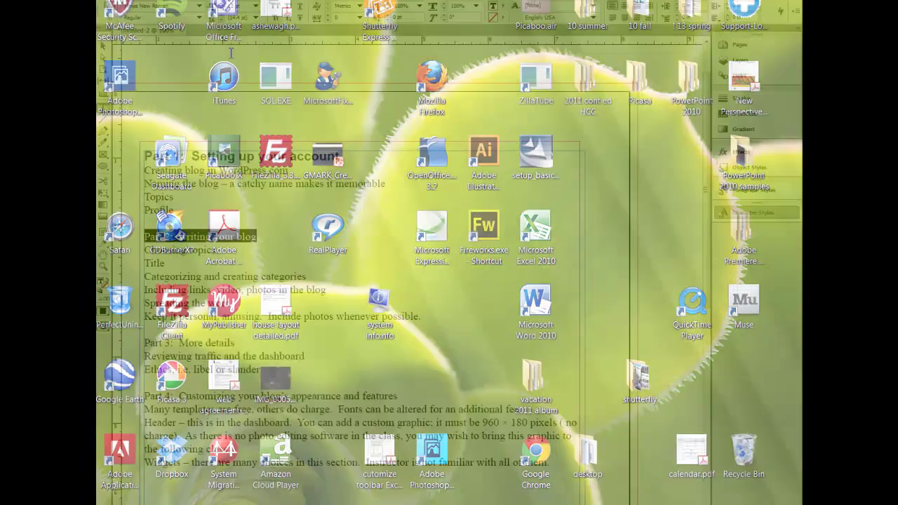
{"action": "key", "text": "ctrl+KP_3"}
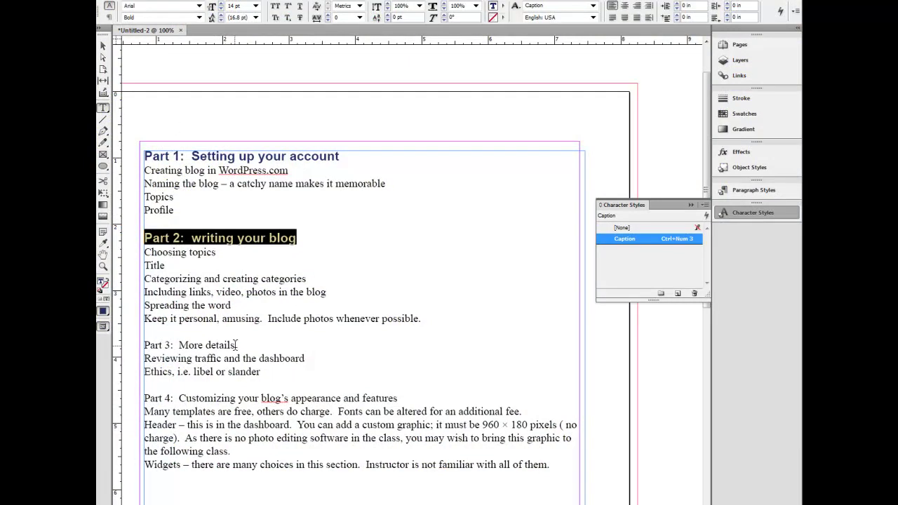
{"action": "left_click_drag", "start_coordinate": [236, 344], "coordinate": [144, 336]}
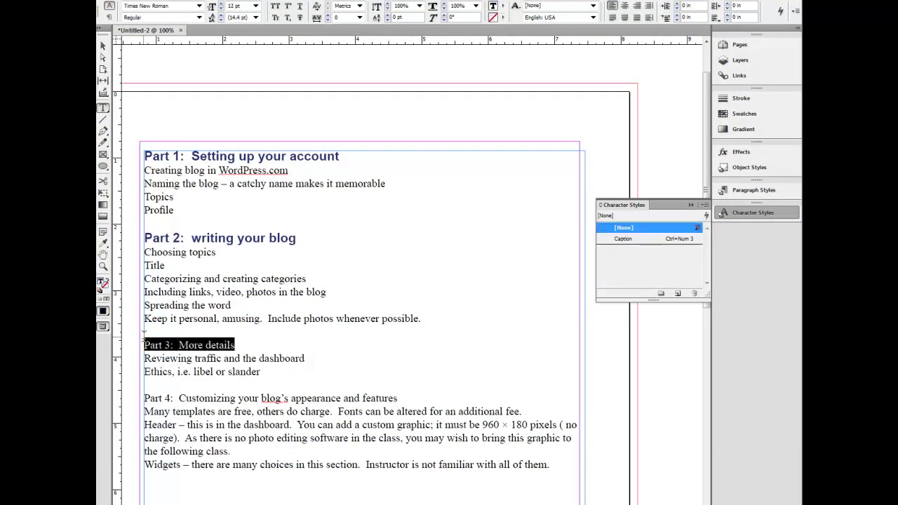
{"action": "key", "text": "ctrl+KP_3"}
{"action": "left_click", "coordinate": [259, 360]}
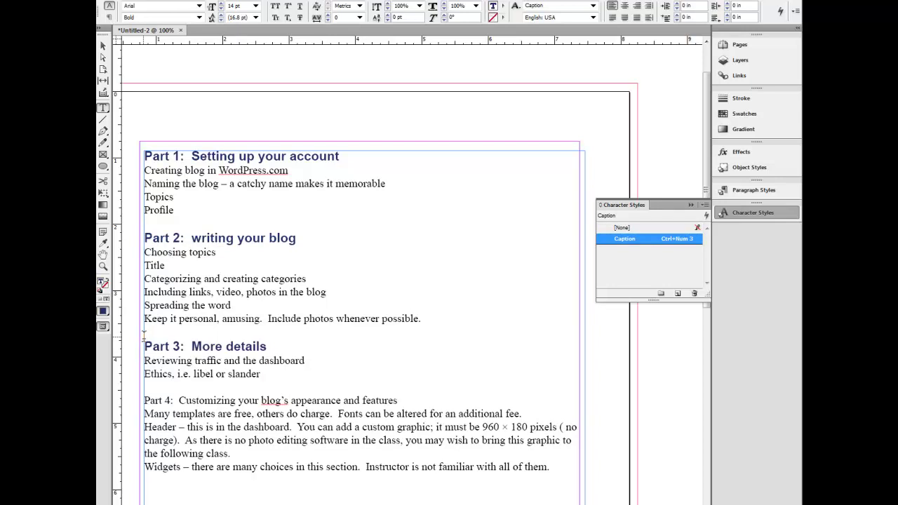
{"action": "left_click", "coordinate": [260, 373]}
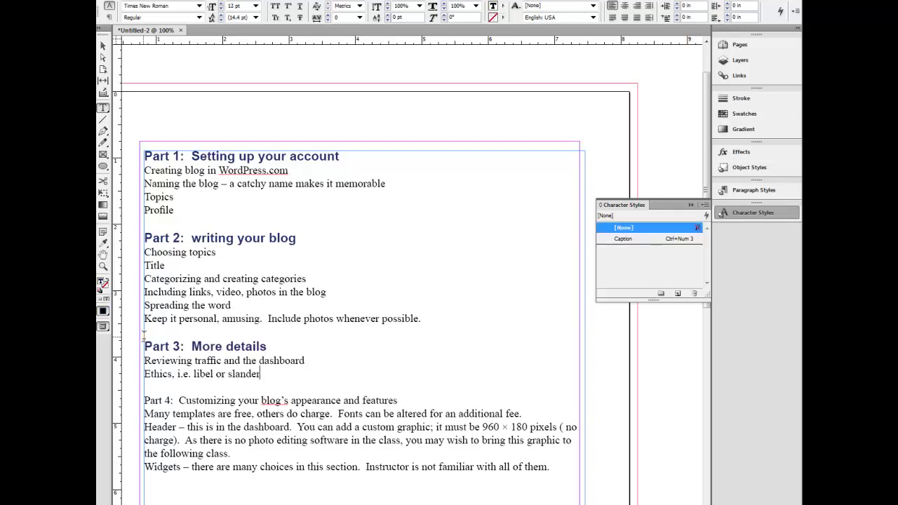
{"action": "triple_click", "coordinate": [145, 398]}
{"action": "key", "text": "ctrl+KP_3"}
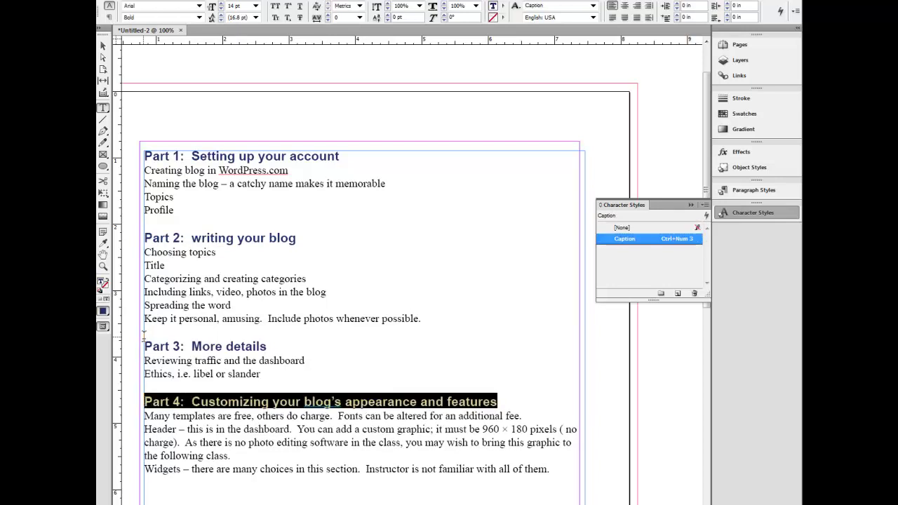
{"action": "left_click", "coordinate": [245, 156]}
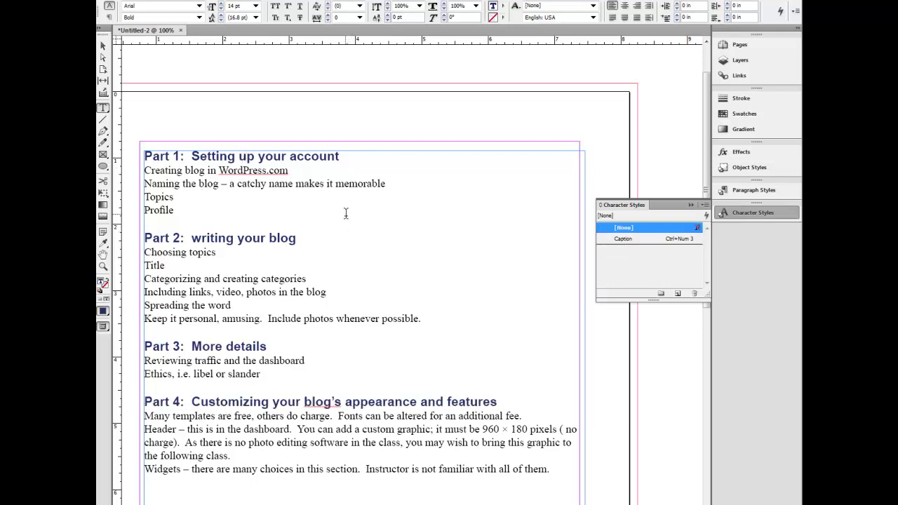
Step: Edit the Caption style's character colour to green C=75 M=5 Y=100 K=0
{"action": "triple_click", "coordinate": [309, 158]}
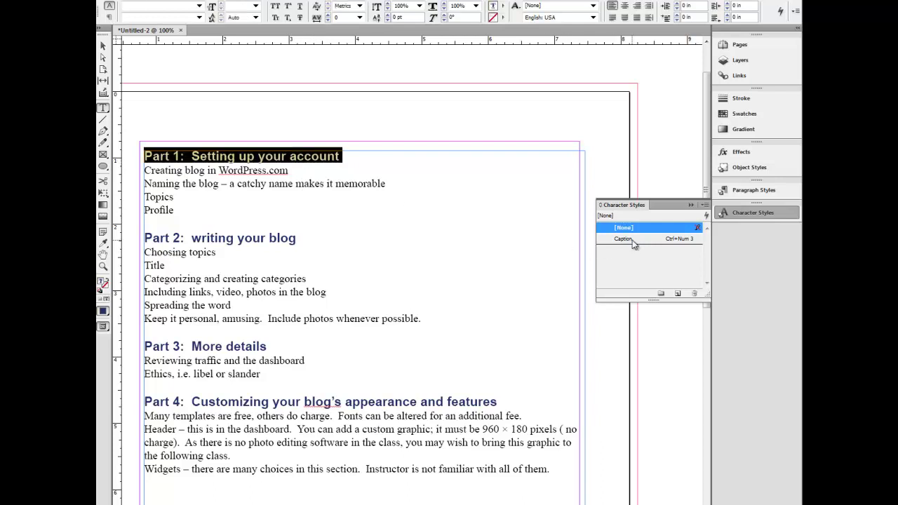
{"action": "left_click", "coordinate": [321, 157]}
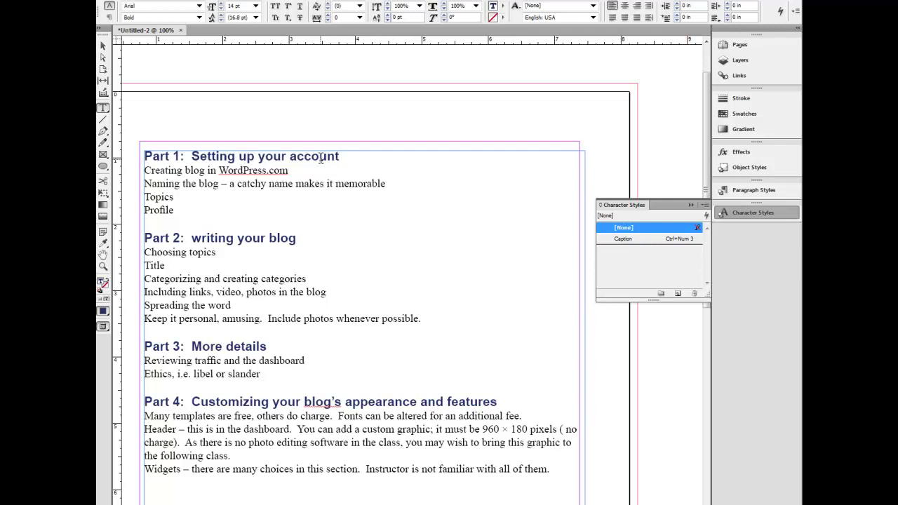
{"action": "left_click", "coordinate": [678, 242]}
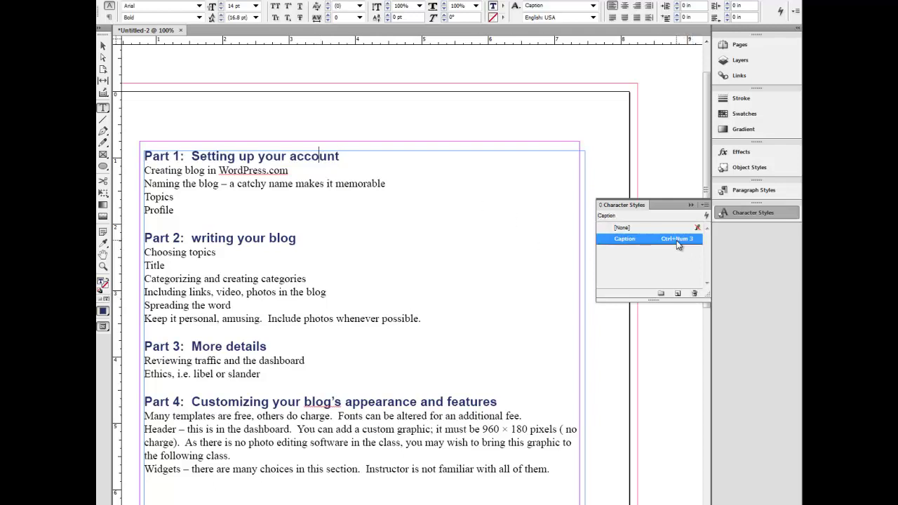
{"action": "right_click", "coordinate": [673, 239]}
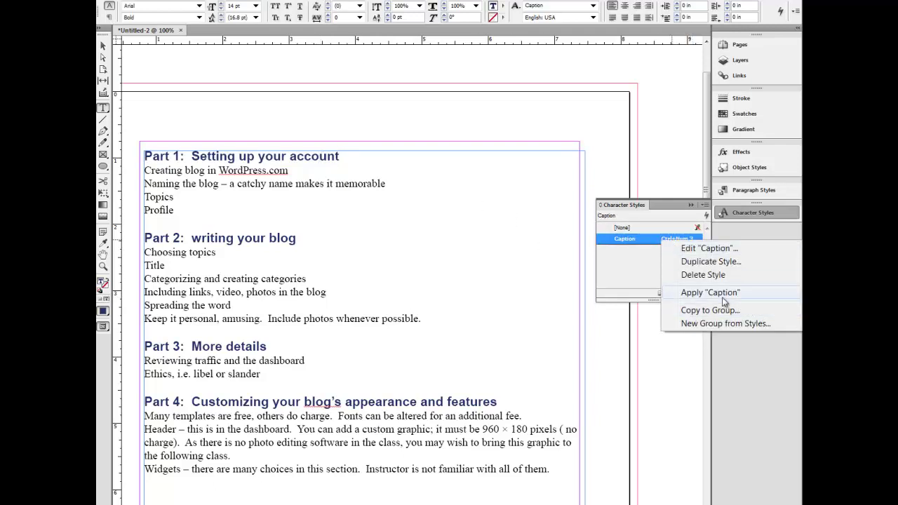
{"action": "left_click", "coordinate": [693, 250]}
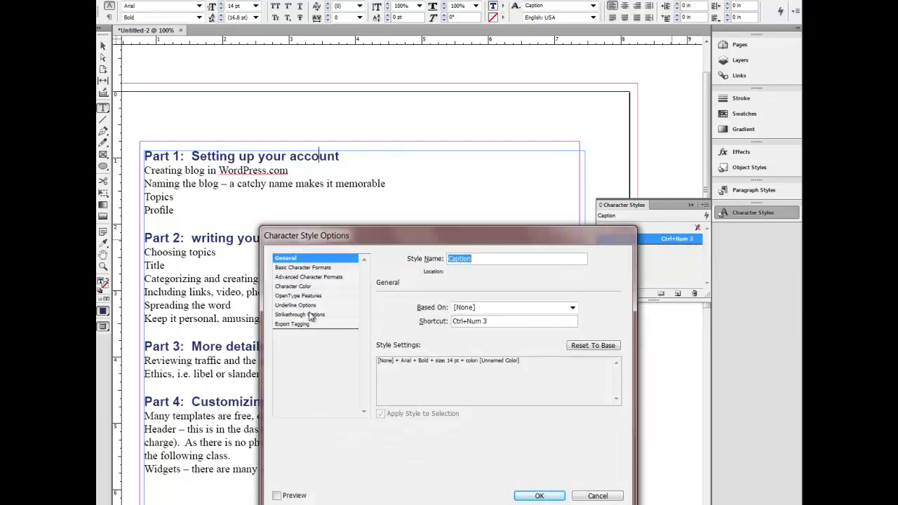
{"action": "left_click", "coordinate": [299, 288]}
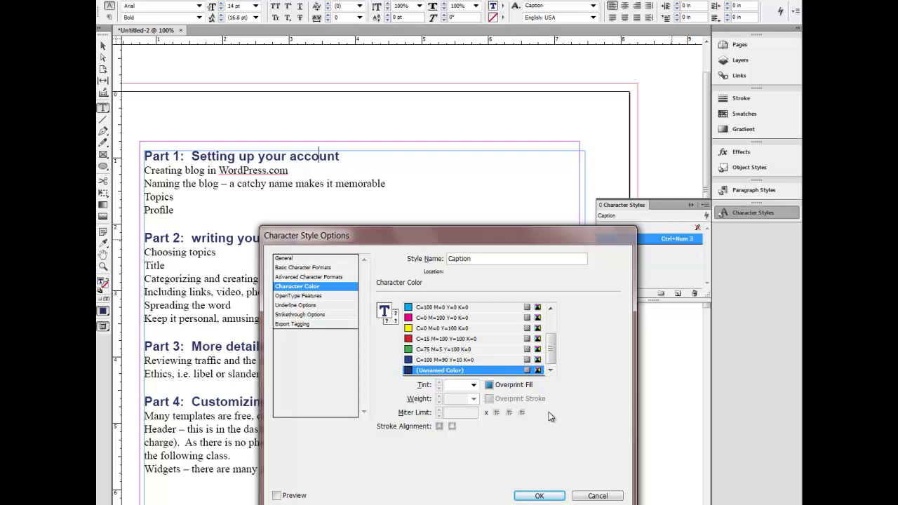
{"action": "left_click", "coordinate": [407, 349]}
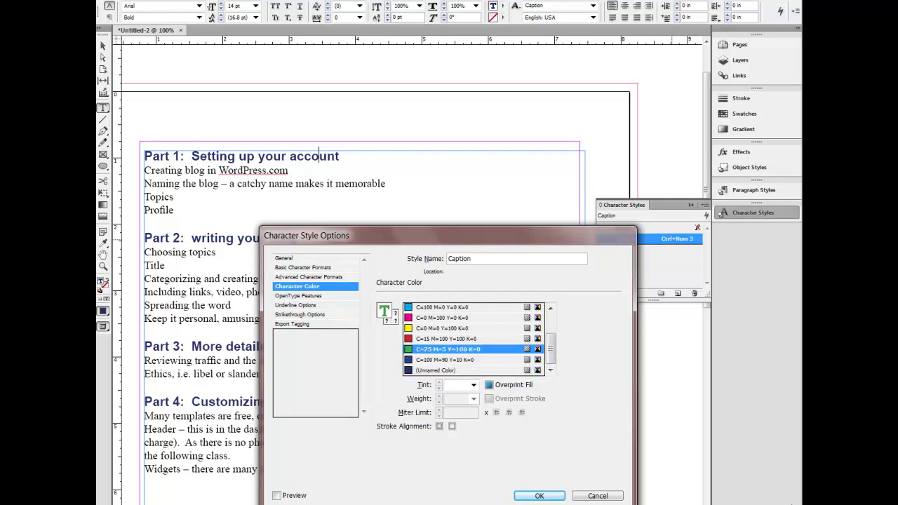
{"action": "left_click", "coordinate": [538, 495]}
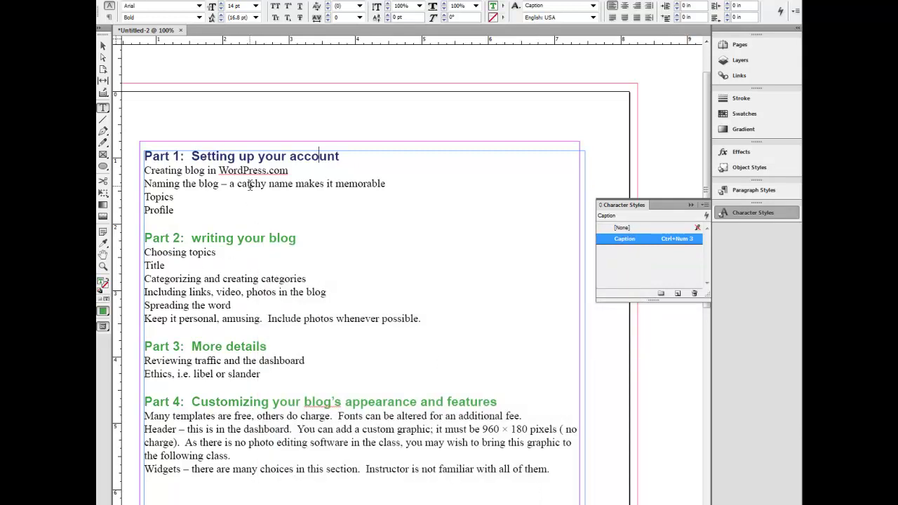
Step: Apply the Caption style to the Part 1 heading line
{"action": "triple_click", "coordinate": [267, 159]}
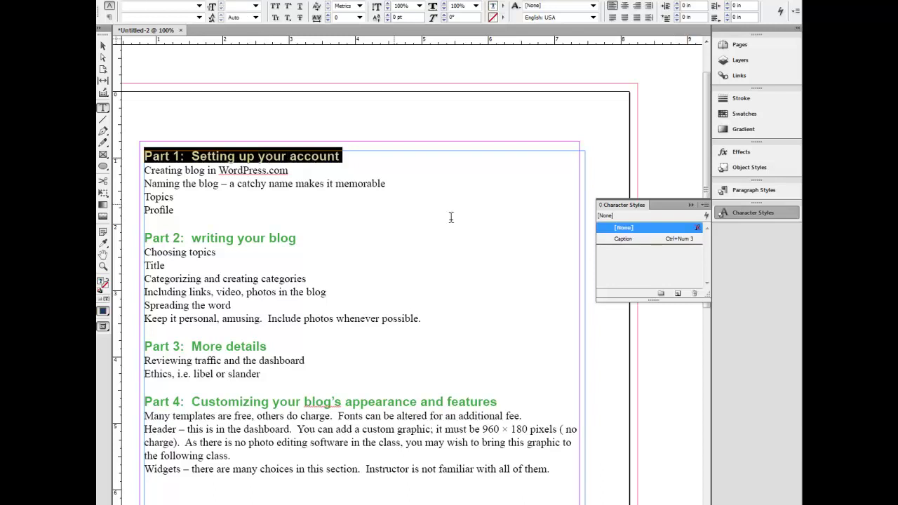
{"action": "left_click", "coordinate": [623, 240]}
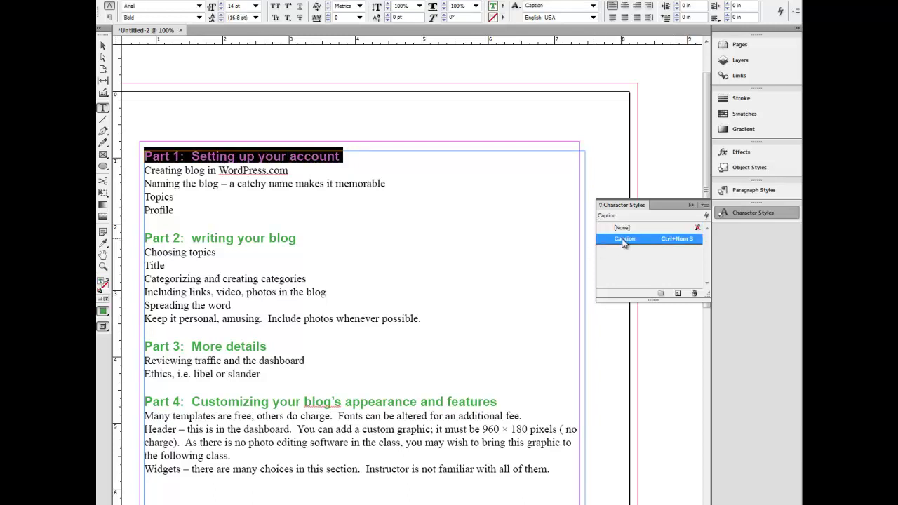
{"action": "left_click", "coordinate": [495, 223]}
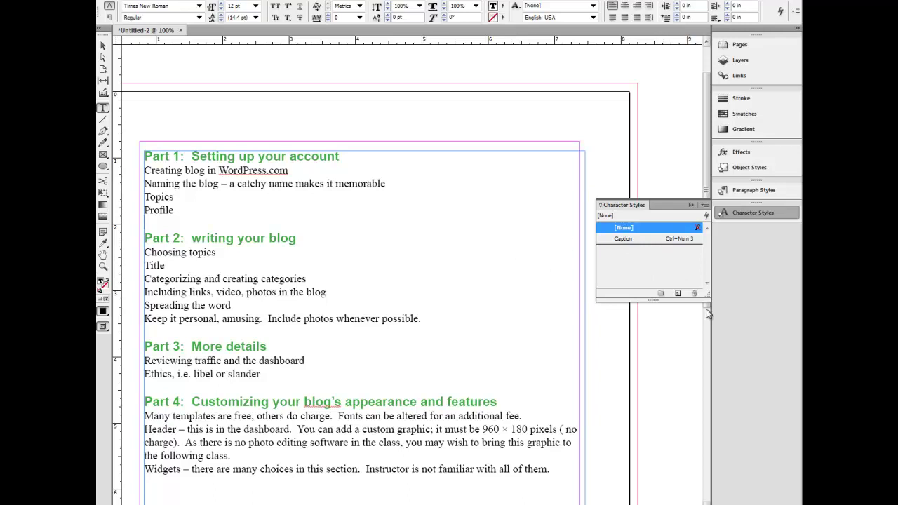
Step: Load the character styles from tutorial files > id01lessons > id01_done.indd, ticking the incoming styles
{"action": "left_click", "coordinate": [705, 207]}
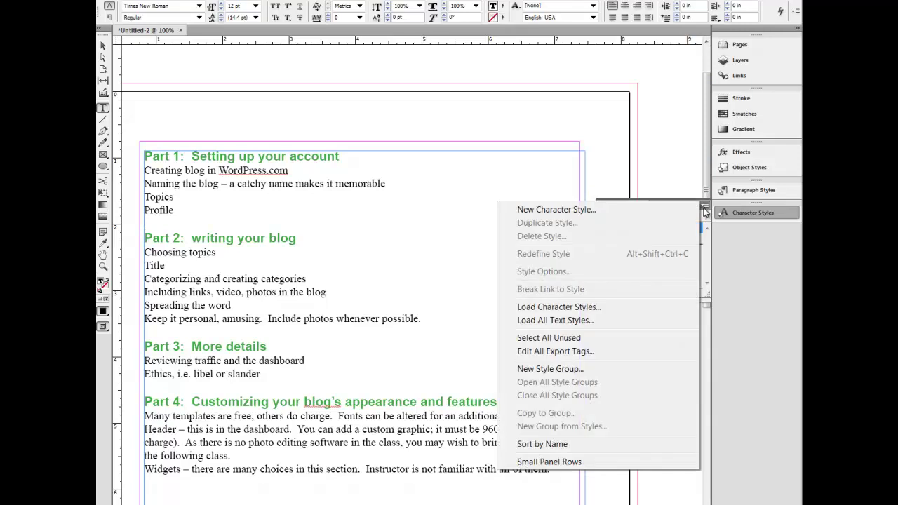
{"action": "left_click", "coordinate": [555, 306]}
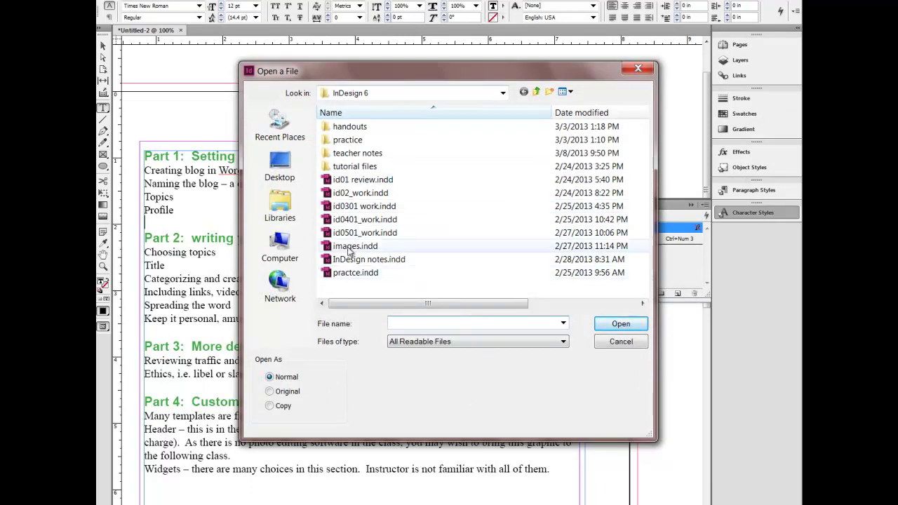
{"action": "double_click", "coordinate": [348, 167]}
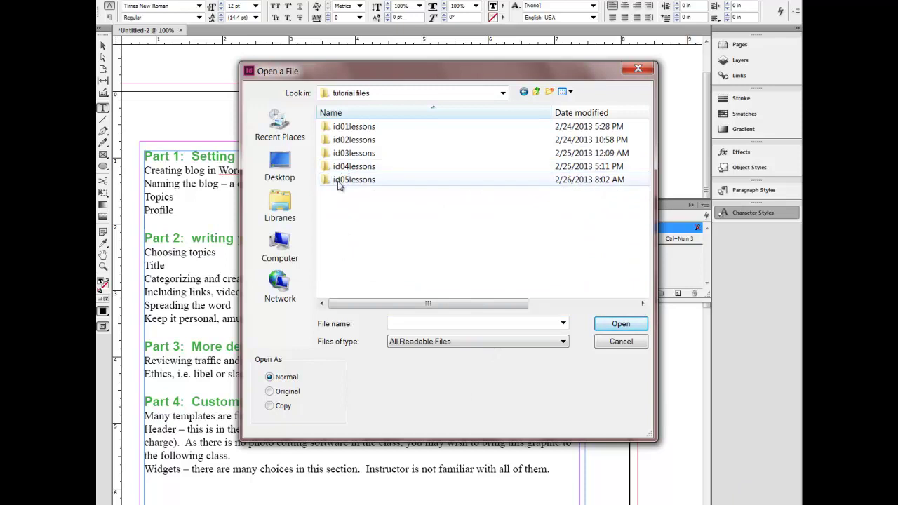
{"action": "double_click", "coordinate": [356, 127]}
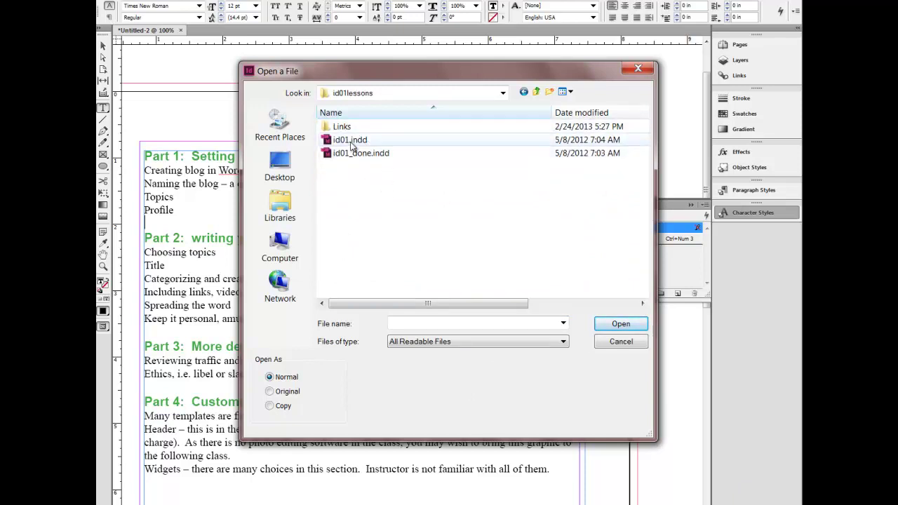
{"action": "double_click", "coordinate": [353, 156]}
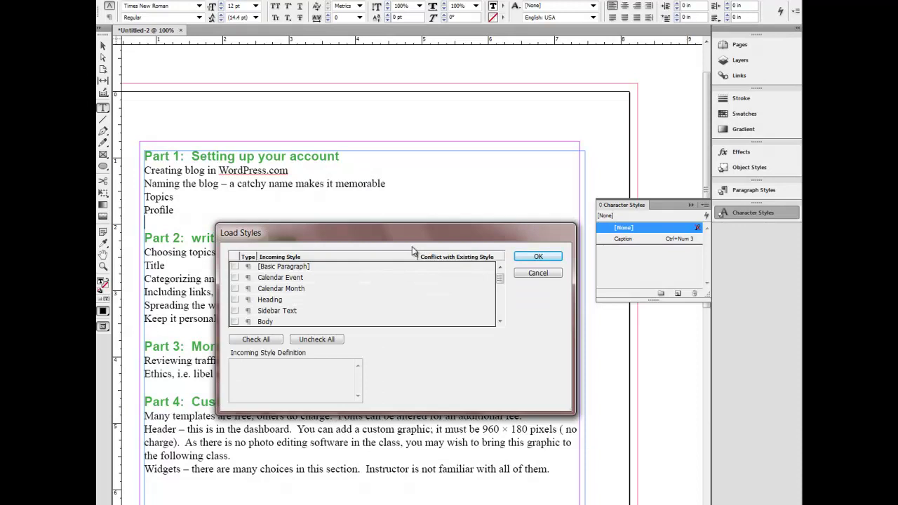
{"action": "left_click_drag", "start_coordinate": [408, 236], "coordinate": [421, 226]}
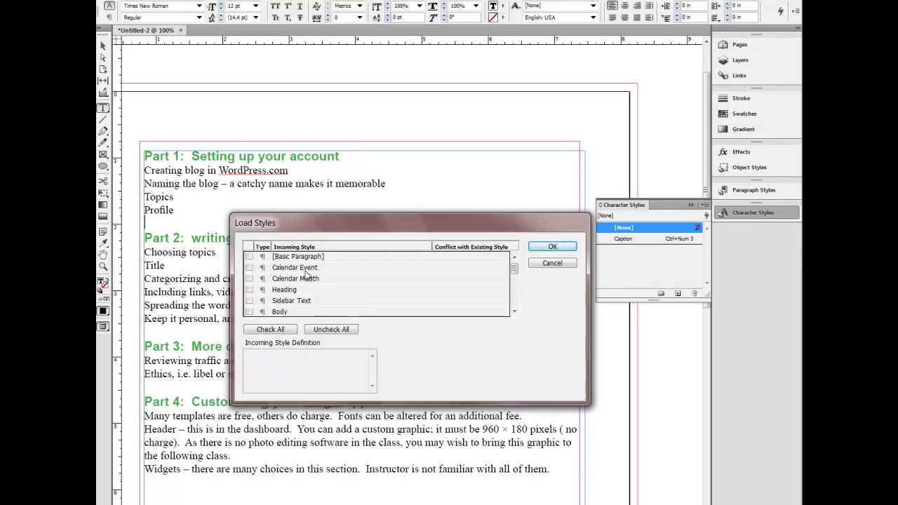
{"action": "left_click", "coordinate": [249, 289]}
{"action": "left_click", "coordinate": [249, 300]}
{"action": "left_click", "coordinate": [249, 311]}
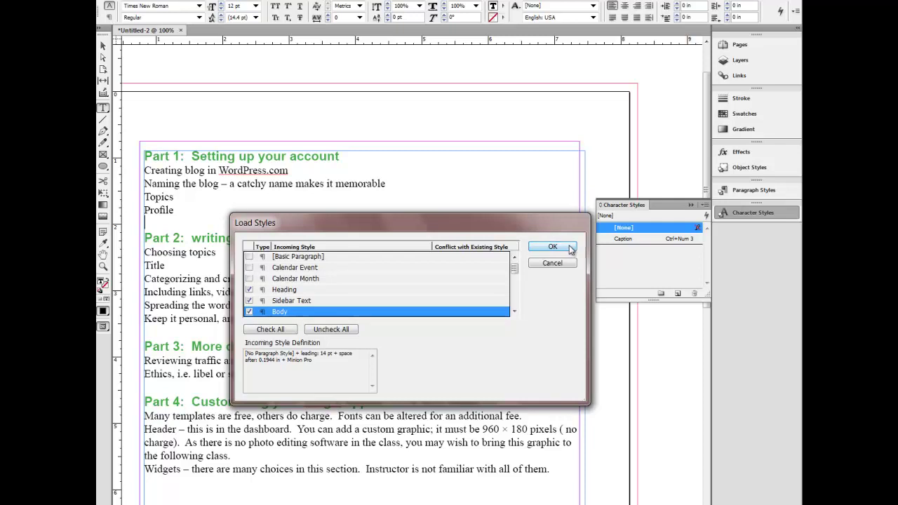
{"action": "left_click", "coordinate": [552, 246]}
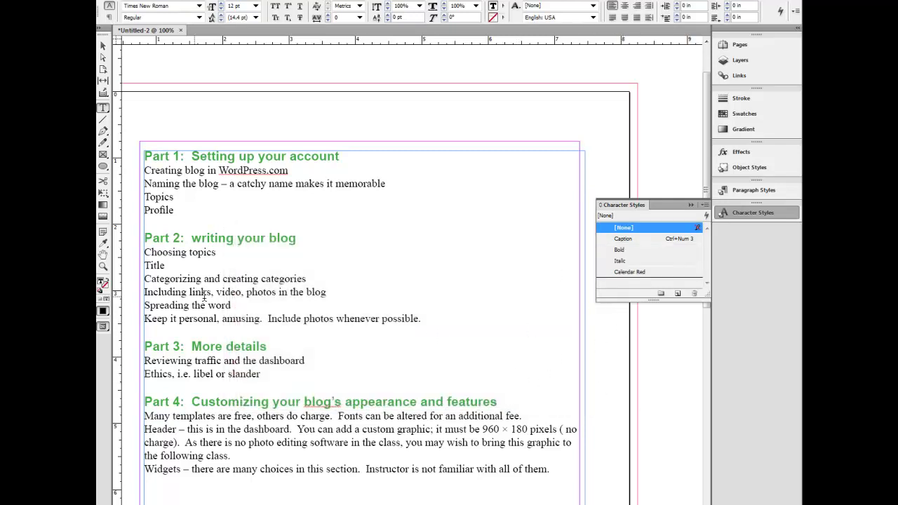
Step: Apply the Bold character style to the word Title
{"action": "left_click_drag", "start_coordinate": [166, 265], "coordinate": [146, 266]}
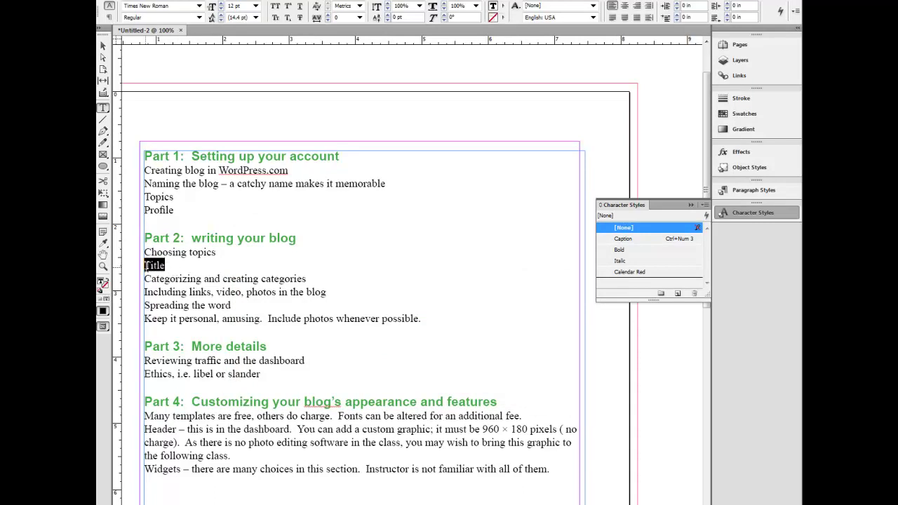
{"action": "left_click", "coordinate": [620, 250]}
{"action": "left_click", "coordinate": [296, 258]}
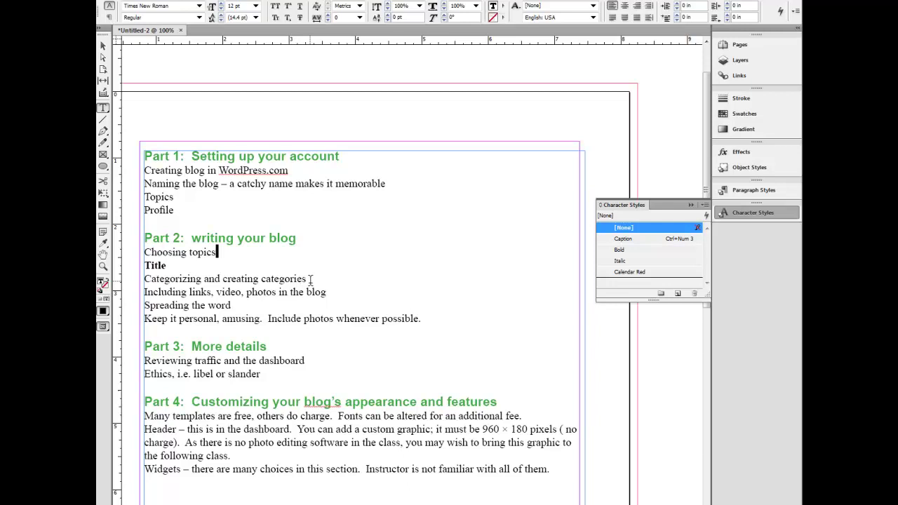
Step: Apply the Italic character style to the 'Categorizing and creating categories' line
{"action": "left_click_drag", "start_coordinate": [307, 278], "coordinate": [145, 279]}
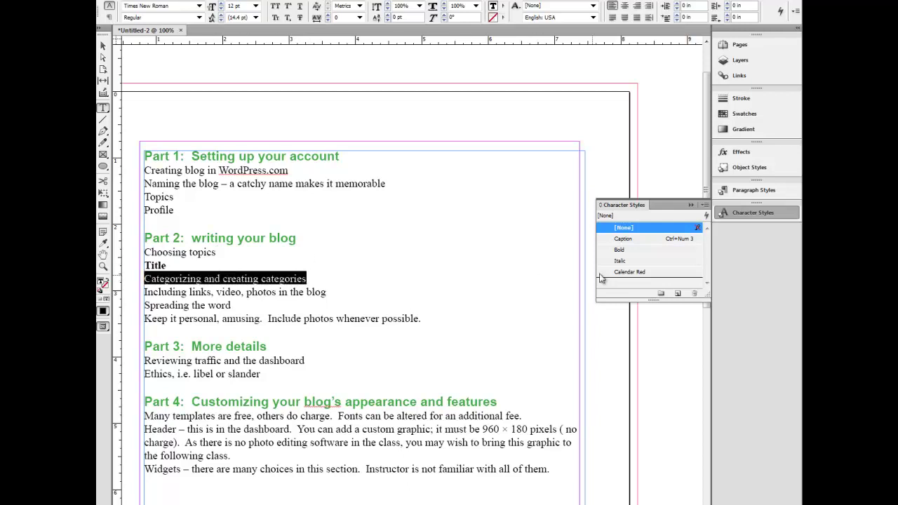
{"action": "left_click", "coordinate": [620, 261]}
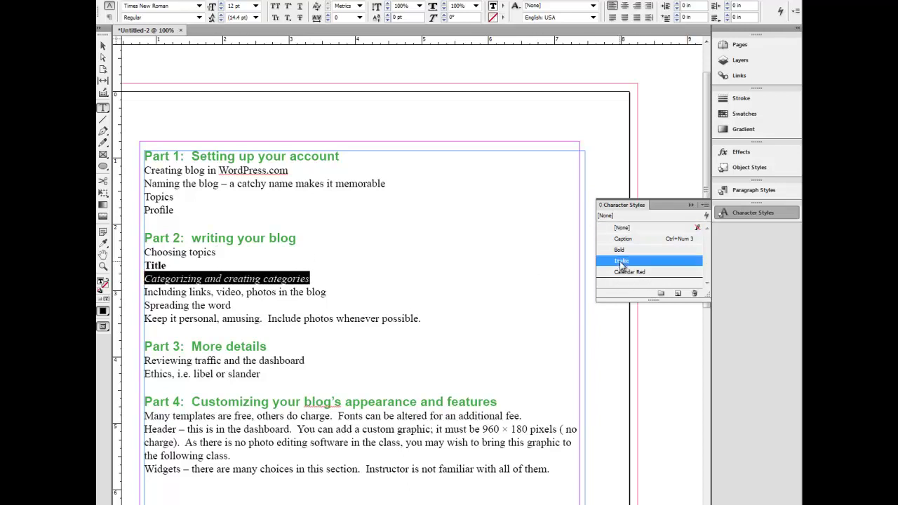
{"action": "left_click", "coordinate": [387, 290]}
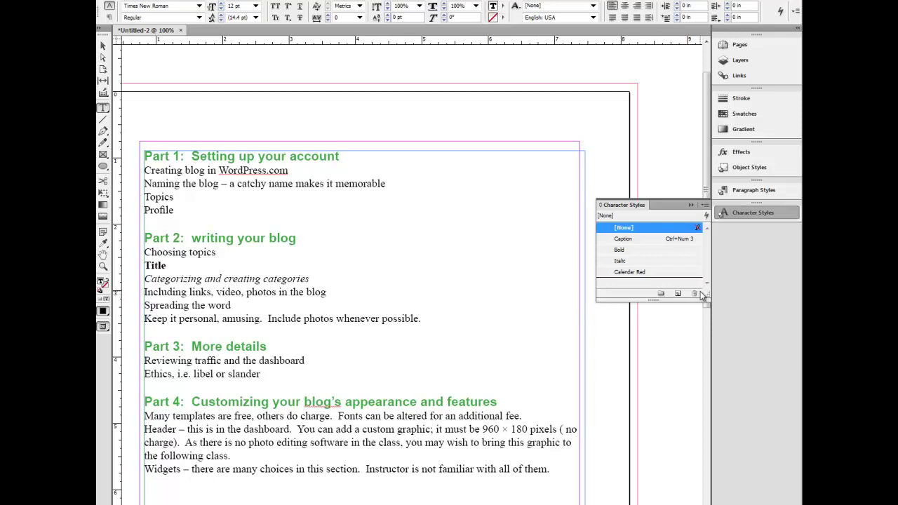